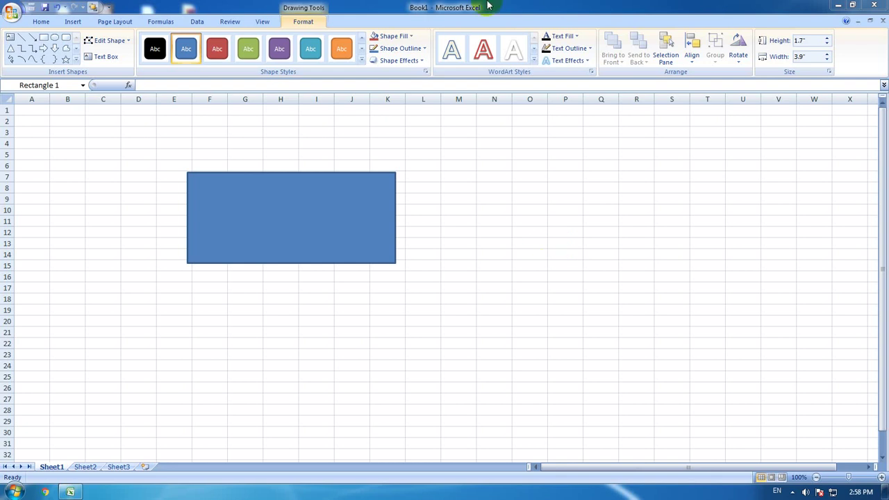
Step: Close the Book1 workbook without saving its changes
left_click(414, 21)
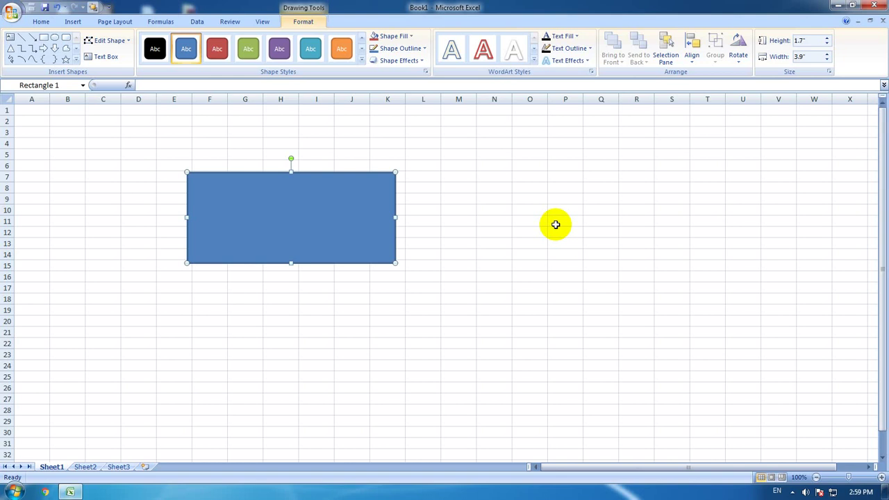
left_click(876, 7)
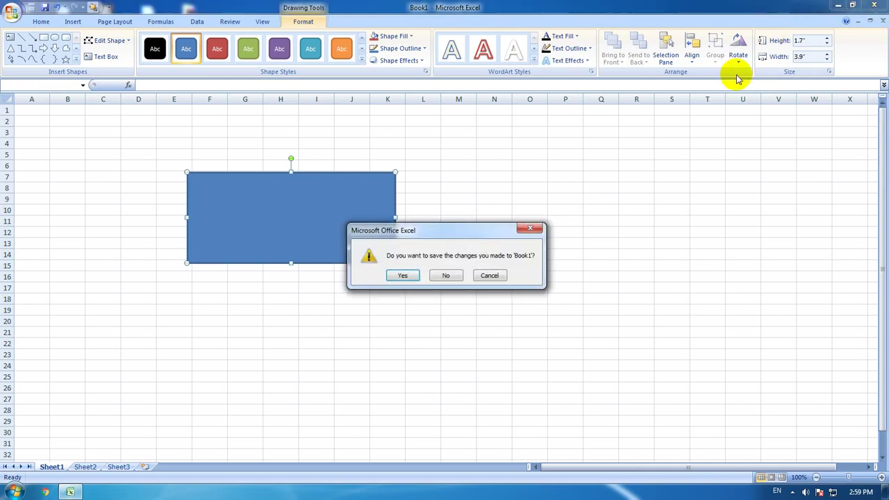
left_click(452, 277)
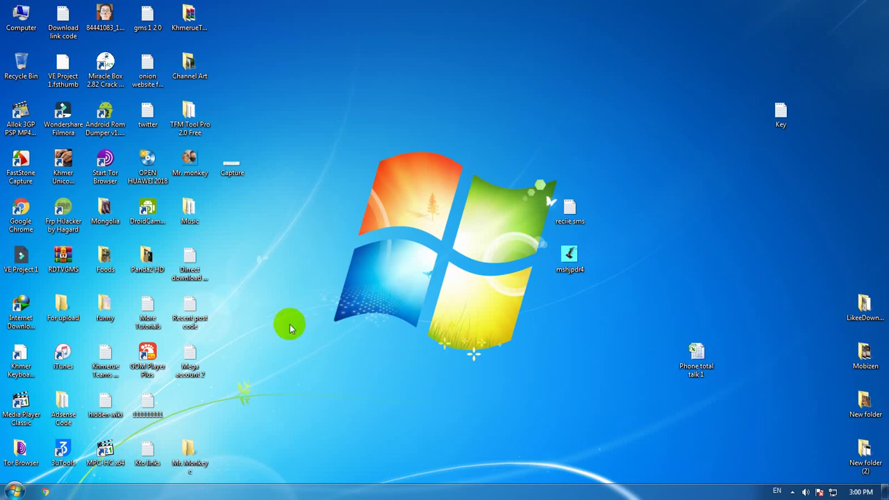
Step: Search the Windows Start menu for "regedit"
left_click(13, 491)
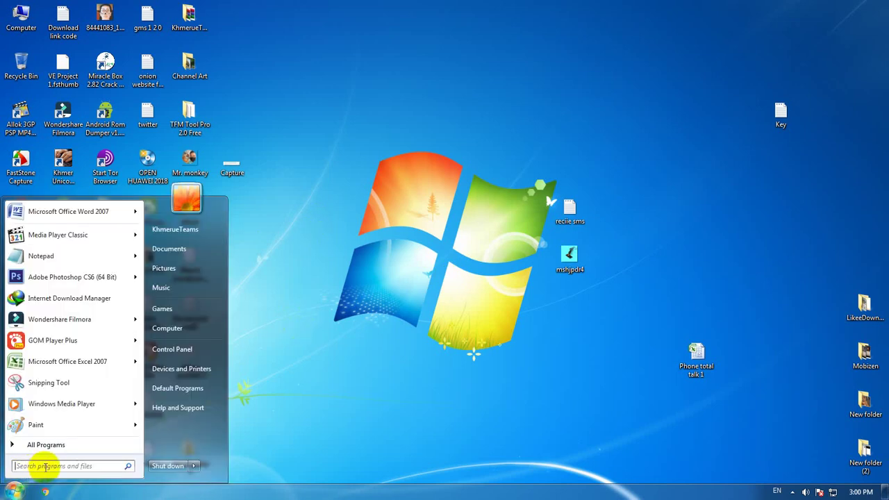
left_click(35, 468)
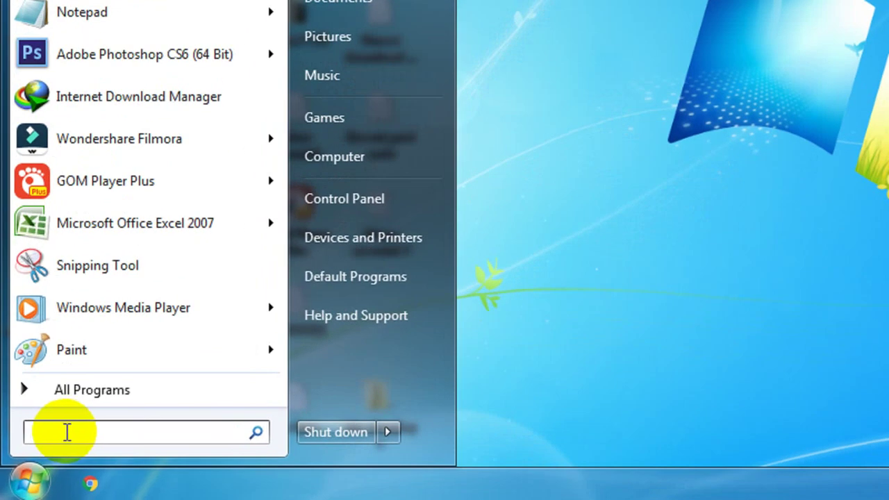
type("regedit")
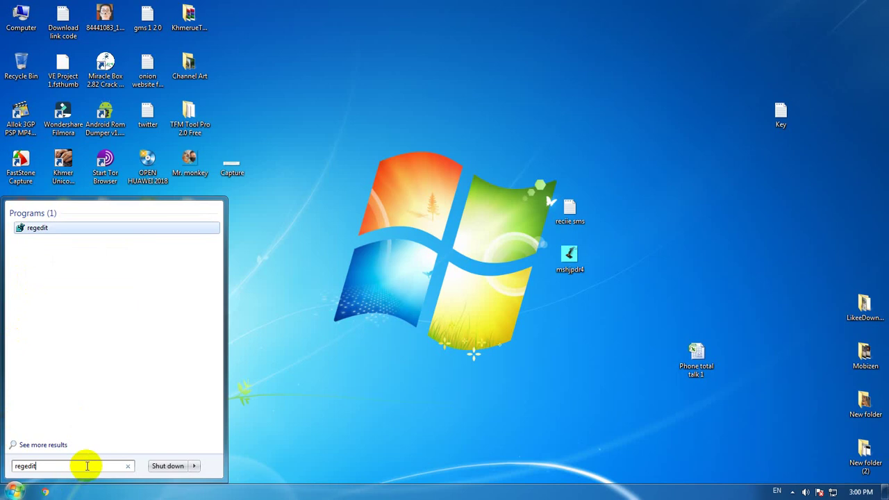
Step: Try searching for "registry editor" instead, and clear the search text
left_click_drag(87, 464, 3, 467)
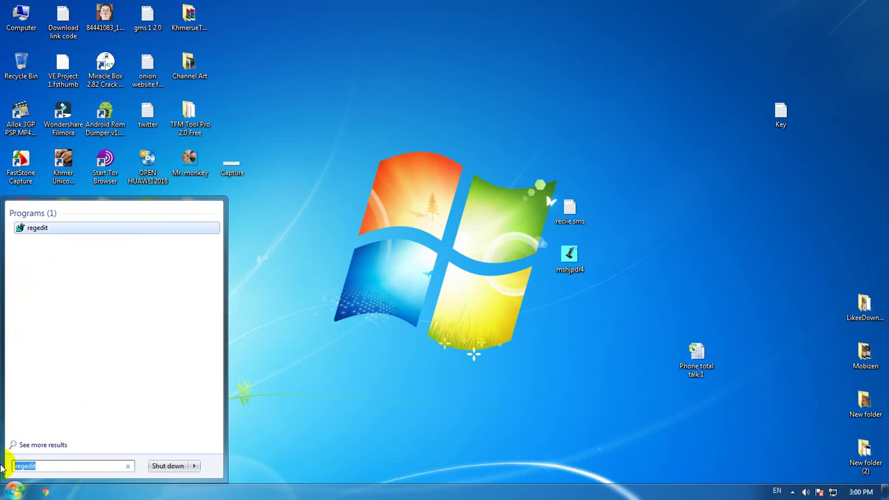
type("regist")
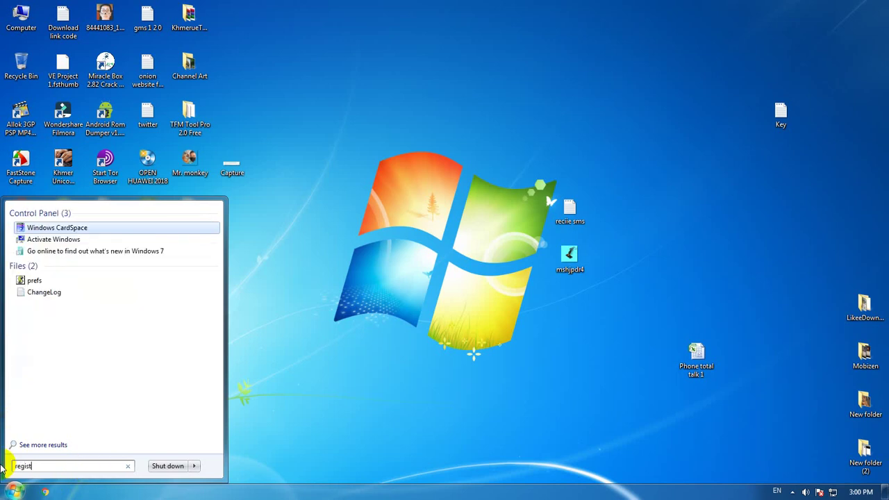
type("ry edi")
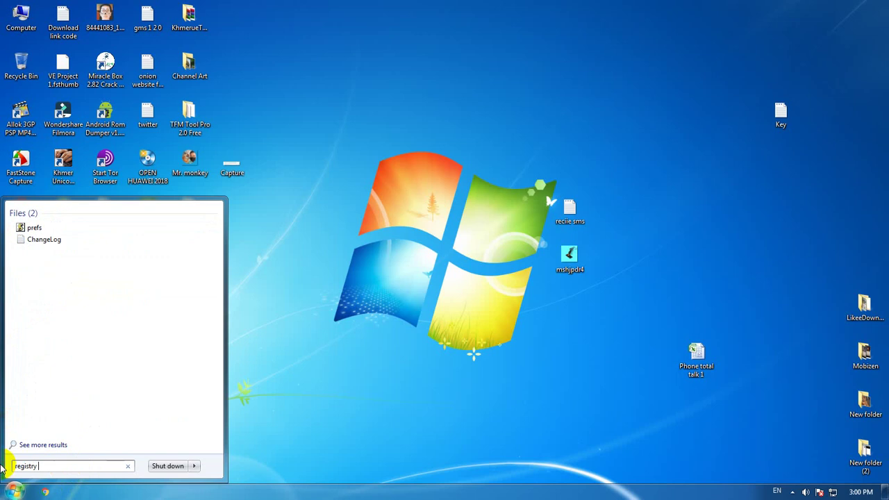
type("tor")
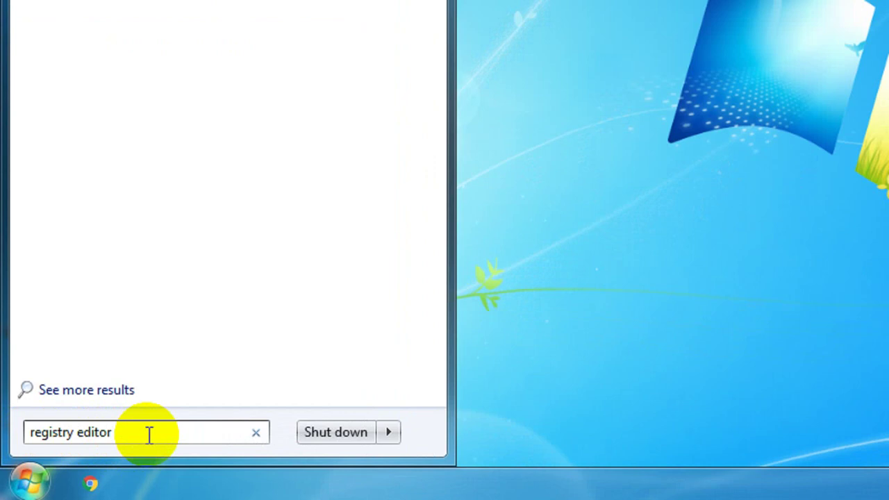
key("BackSpace")
key("BackSpace")
key("BackSpace")
key("BackSpace")
key("BackSpace")
key("BackSpace")
key("BackSpace")
key("BackSpace")
key("BackSpace")
key("BackSpace")
key("BackSpace")
key("BackSpace")
key("BackSpace")
key("BackSpace")
key("BackSpace")
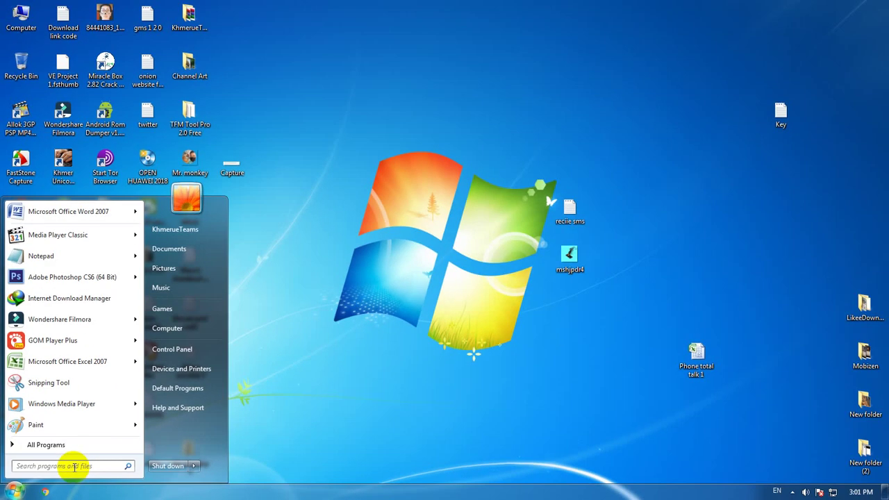
Step: Search for "regedit" and open the Registry Editor
type("red")
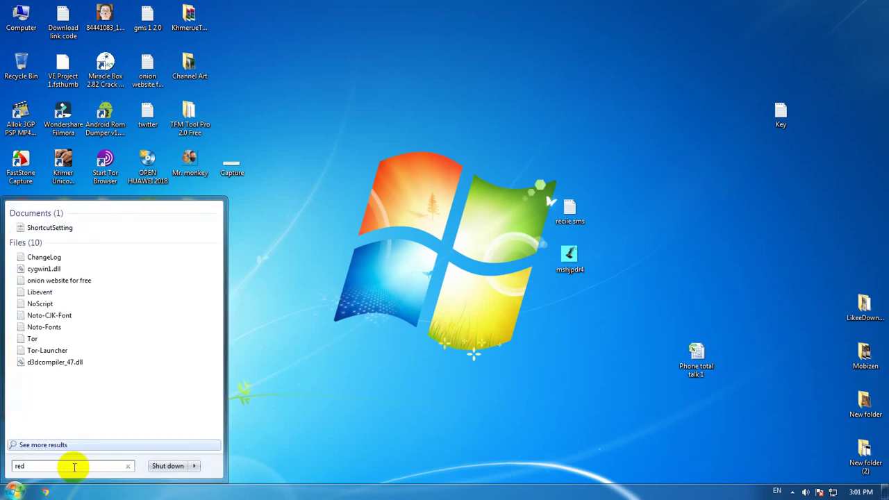
key("BackSpace")
type("ge")
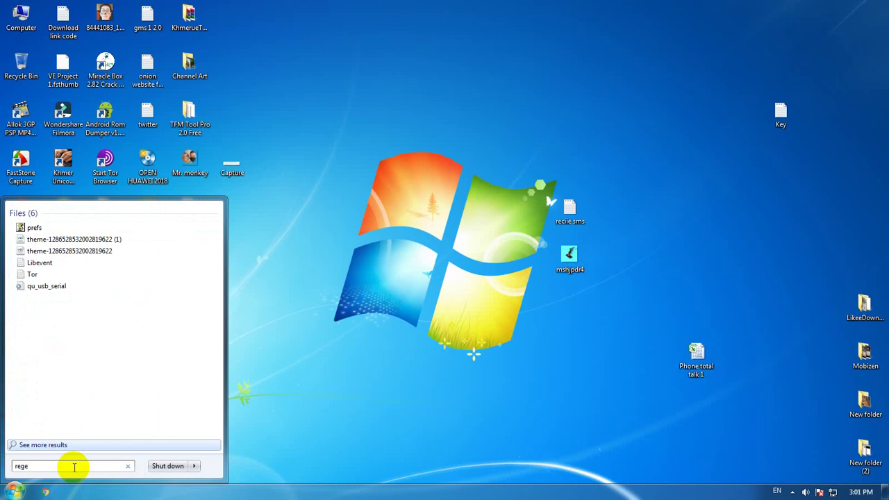
type("dit")
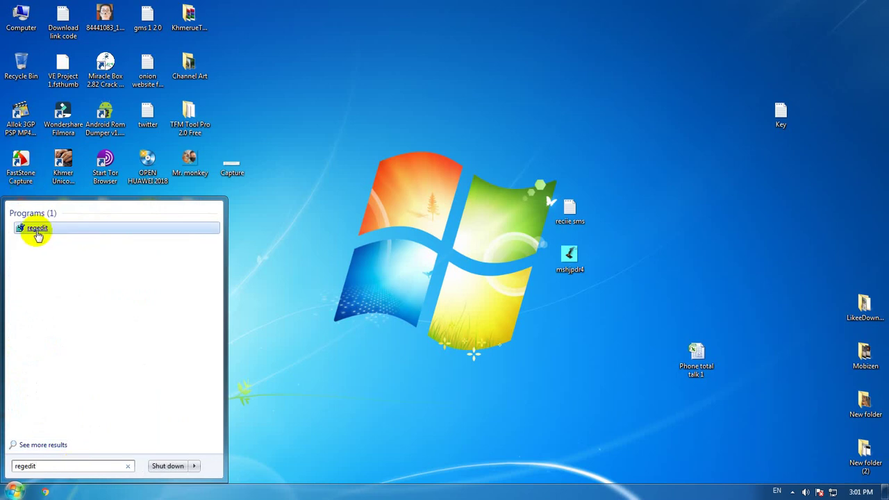
left_click(37, 235)
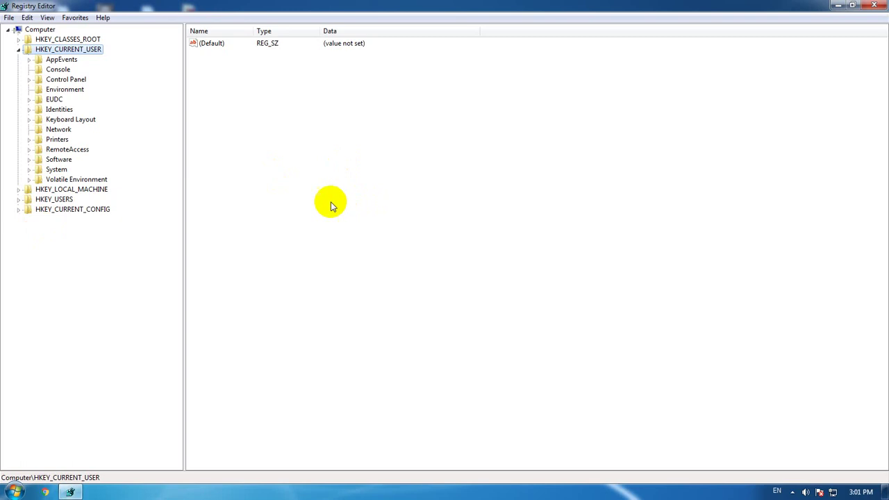
Step: Expand HKEY_CURRENT_USER and its Software key in the registry tree
left_click(19, 50)
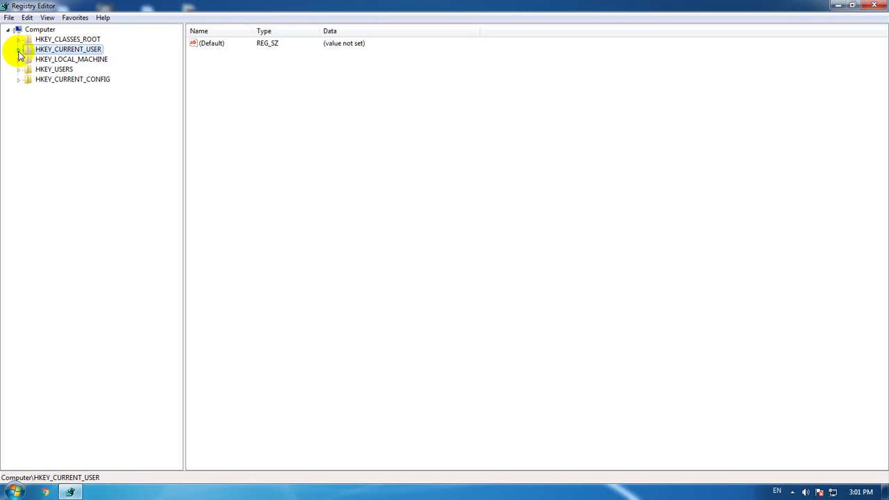
left_click(19, 50)
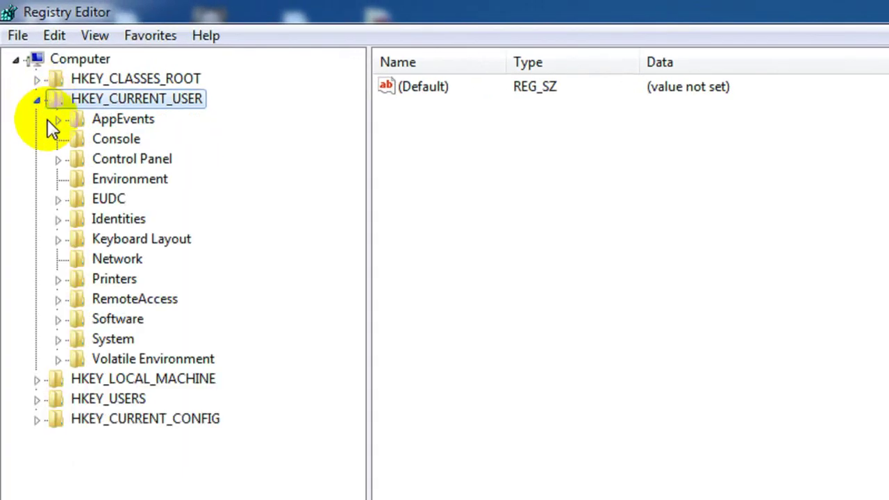
left_click(59, 321)
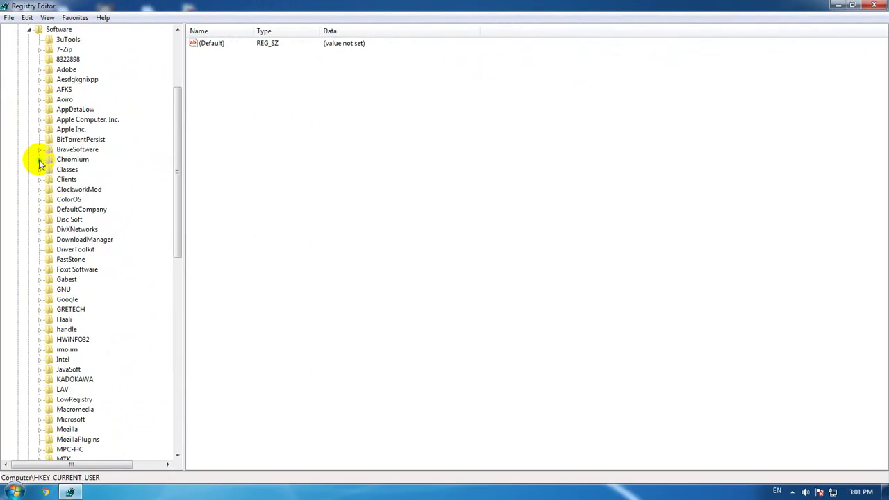
Step: Select and expand the Microsoft key under HKEY_CURRENT_USER\Software
scroll(66, 169, "up", 1)
scroll(79, 169, "down", 3)
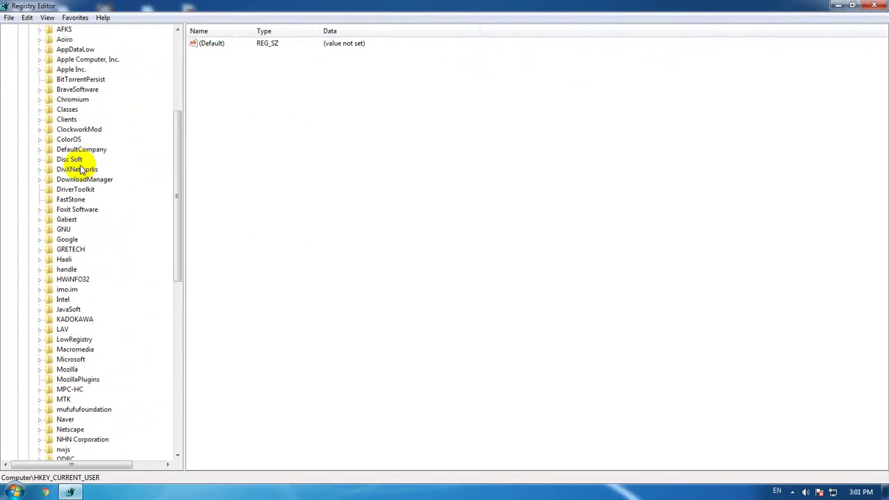
scroll(81, 168, "down", 3)
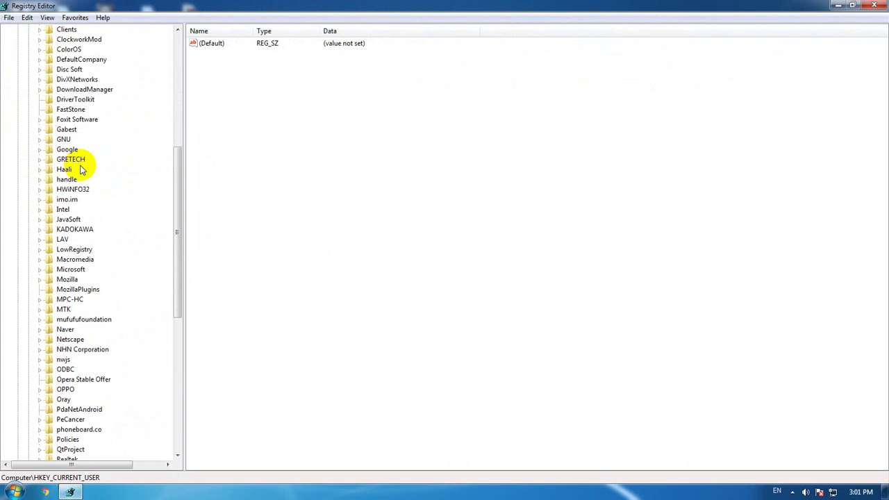
left_click(70, 270)
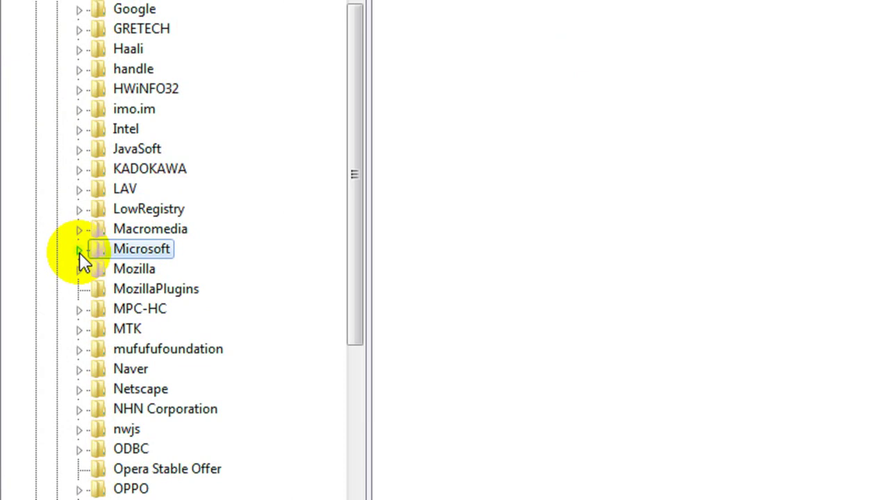
left_click(80, 250)
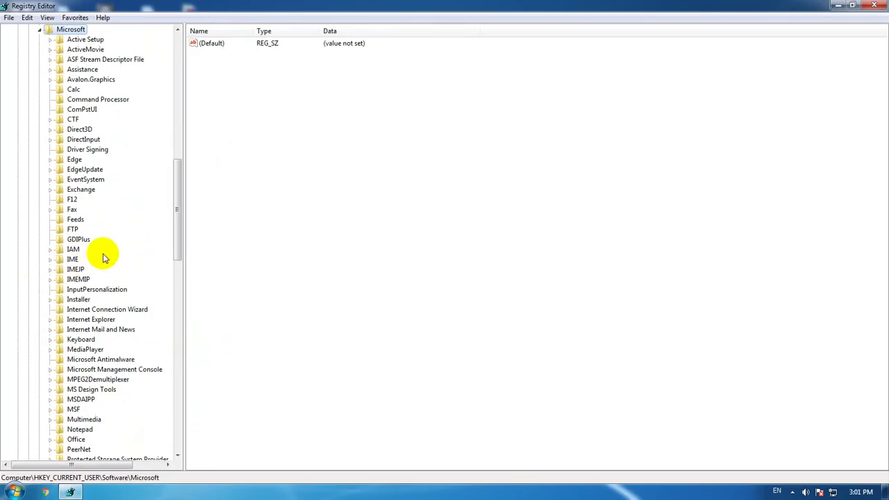
Step: Expand the Office key under Microsoft and its 12.0 subkey
scroll(109, 168, "down", 6)
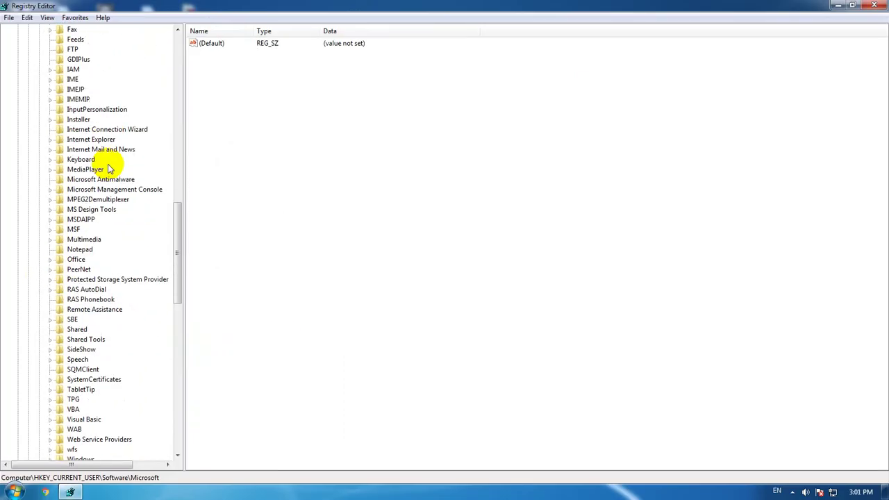
scroll(109, 168, "down", 2)
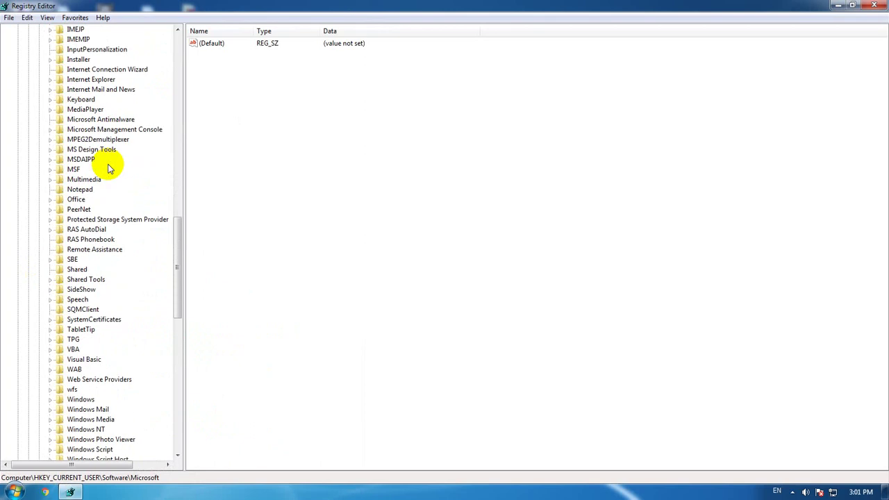
scroll(118, 193, "up", 1)
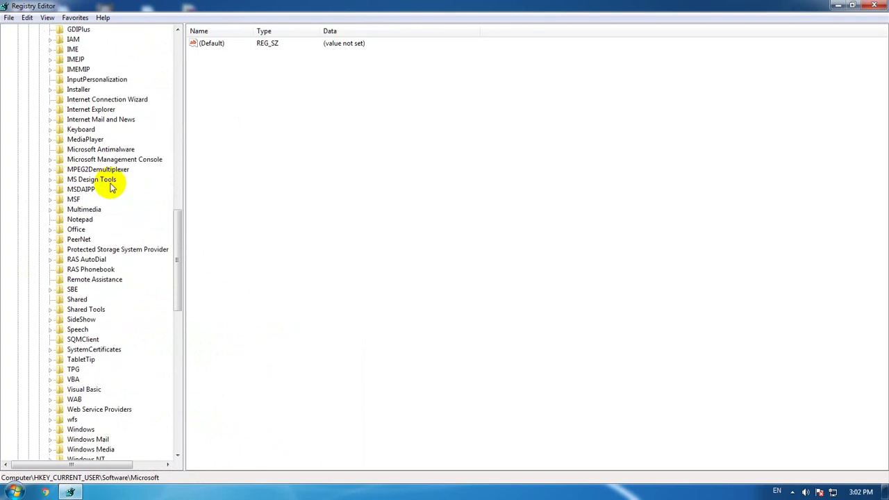
scroll(115, 186, "up", 1)
scroll(113, 188, "down", 2)
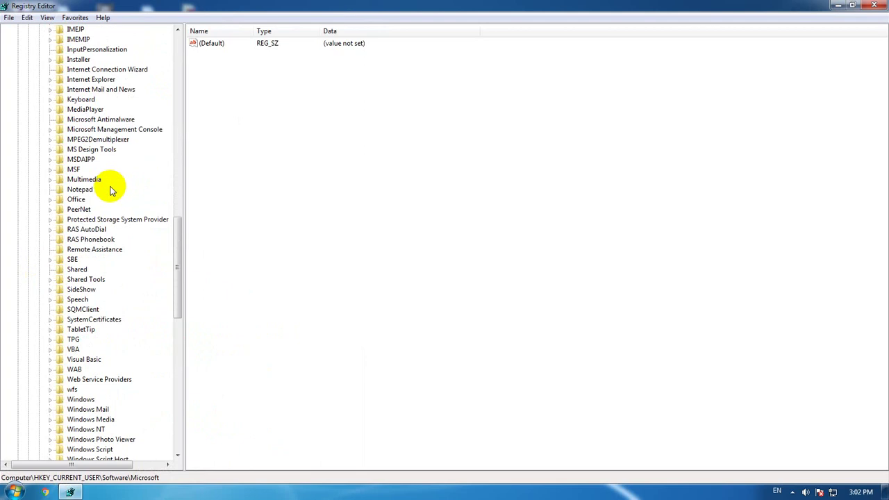
left_click(50, 200)
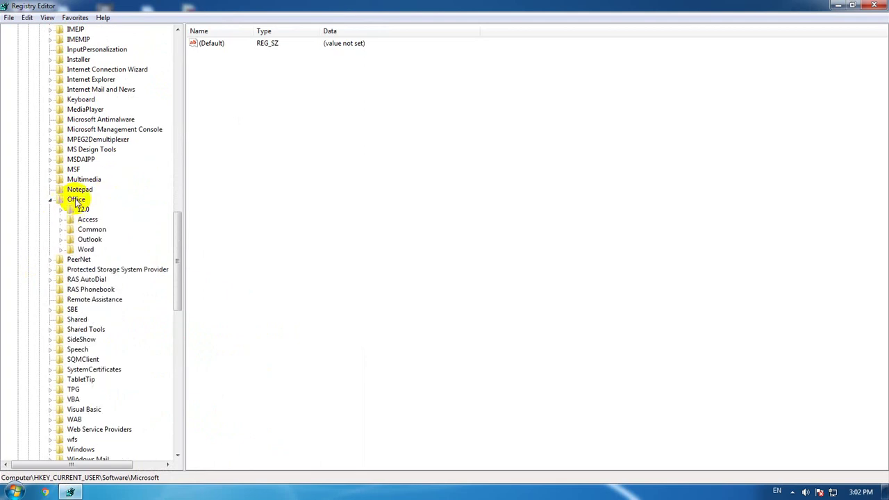
left_click(74, 201)
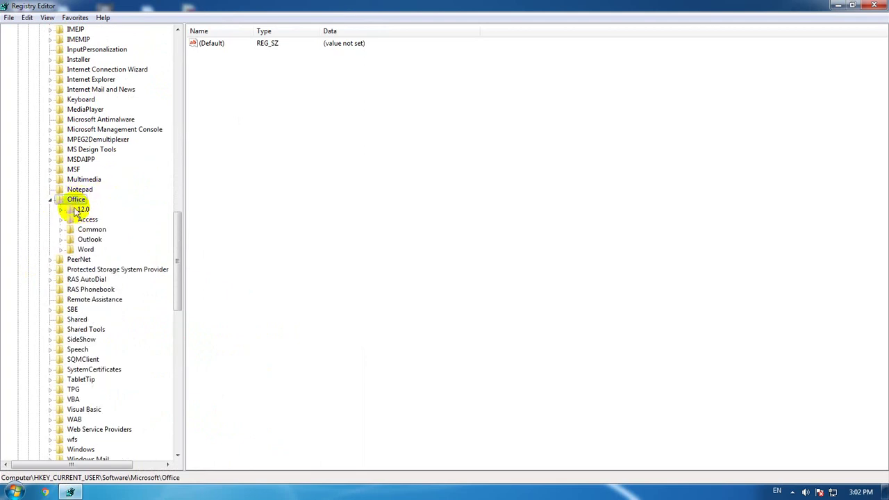
left_click(84, 210)
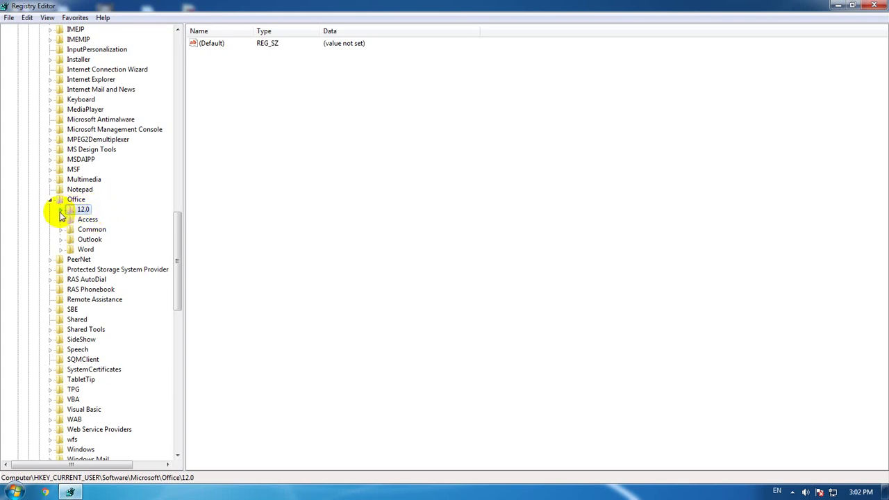
left_click(62, 210)
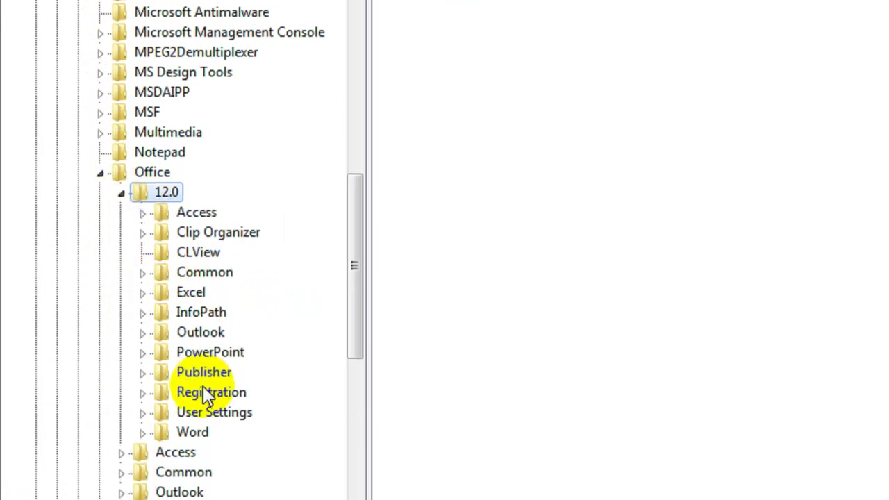
Step: Look at the Excel and Word keys under Office\12.0
left_click(192, 287)
left_click(198, 426)
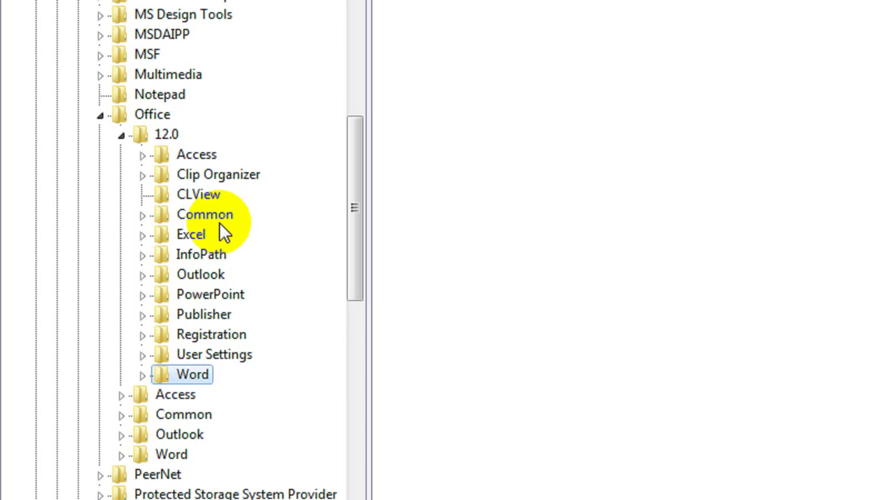
scroll(210, 376, "down", 1)
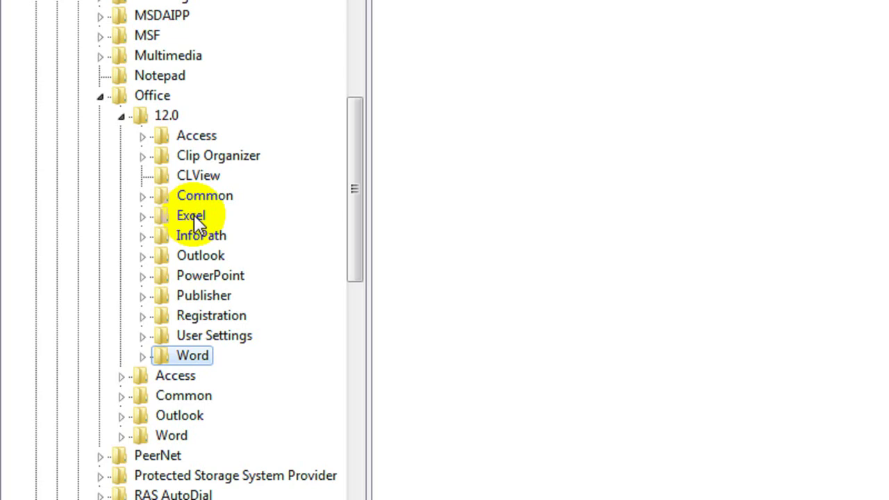
Step: Delete the Excel key and all its subkeys under Office\12.0
left_click(194, 215)
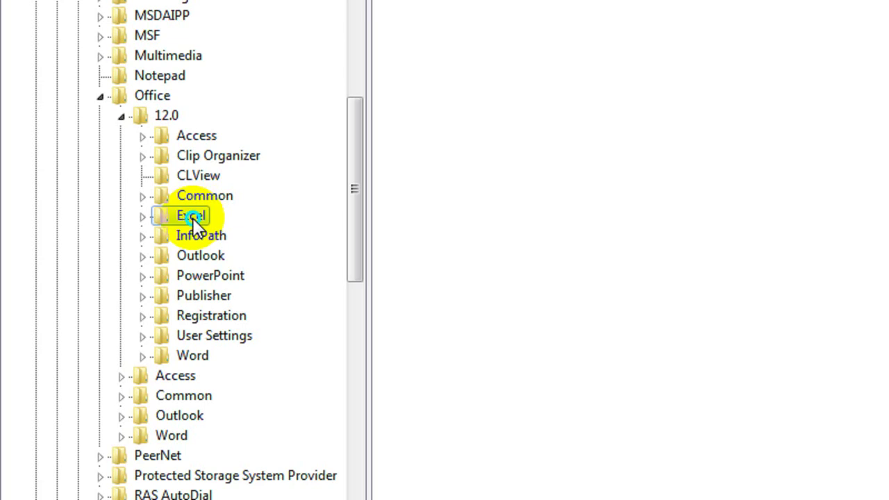
right_click(193, 218)
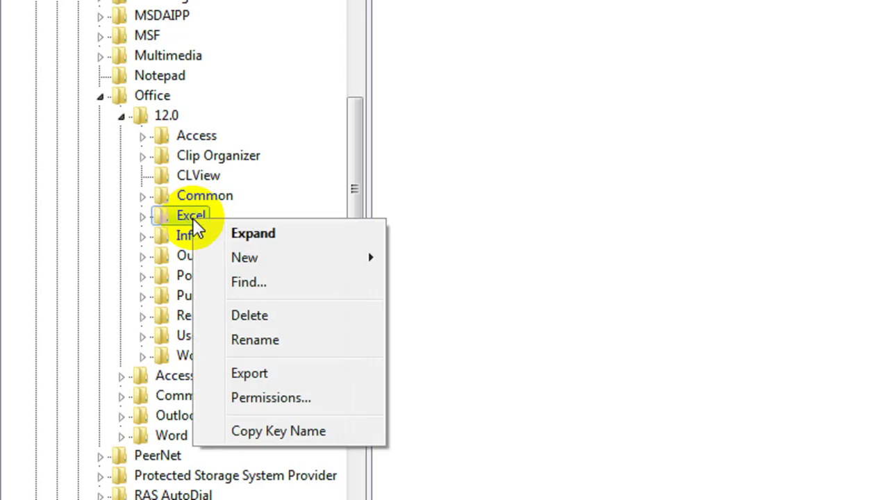
left_click(295, 325)
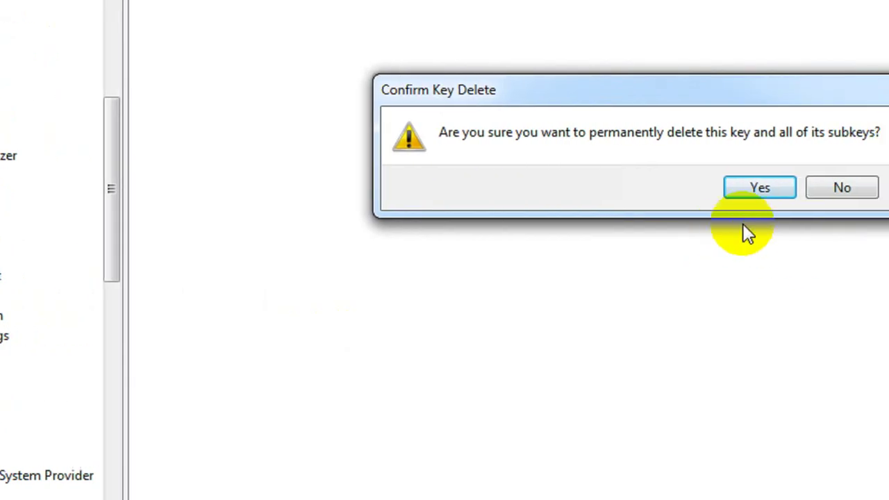
left_click(759, 190)
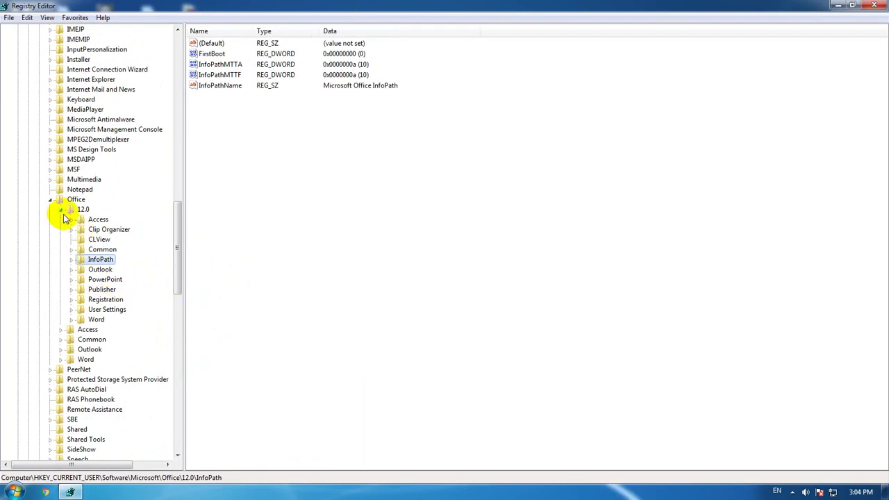
Step: Collapse the expanded 12.0, Office, Microsoft, Software and HKEY_CURRENT_USER keys and close the Registry Editor
left_click(61, 210)
left_click(50, 199)
scroll(69, 234, "up", 4)
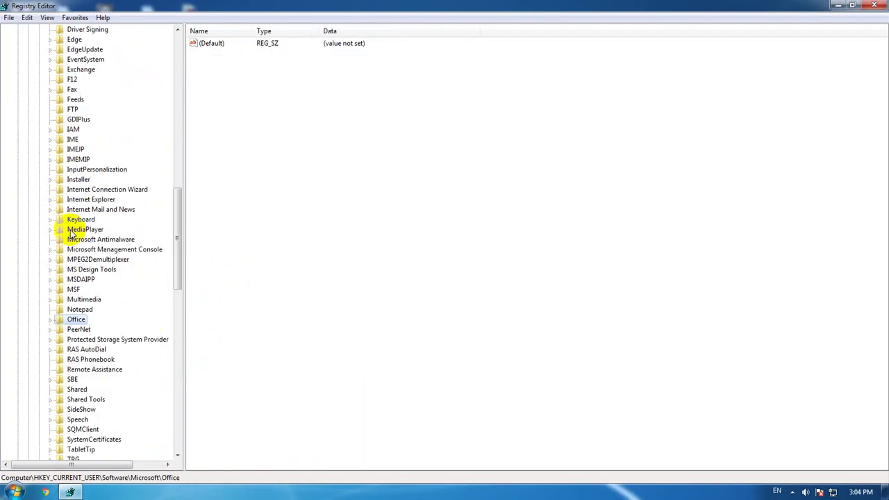
scroll(72, 233, "up", 9)
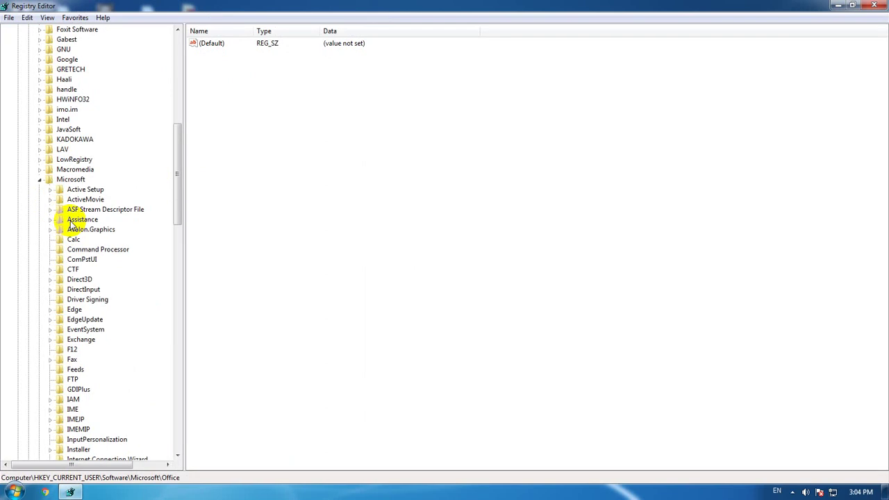
left_click(40, 181)
scroll(40, 183, "up", 12)
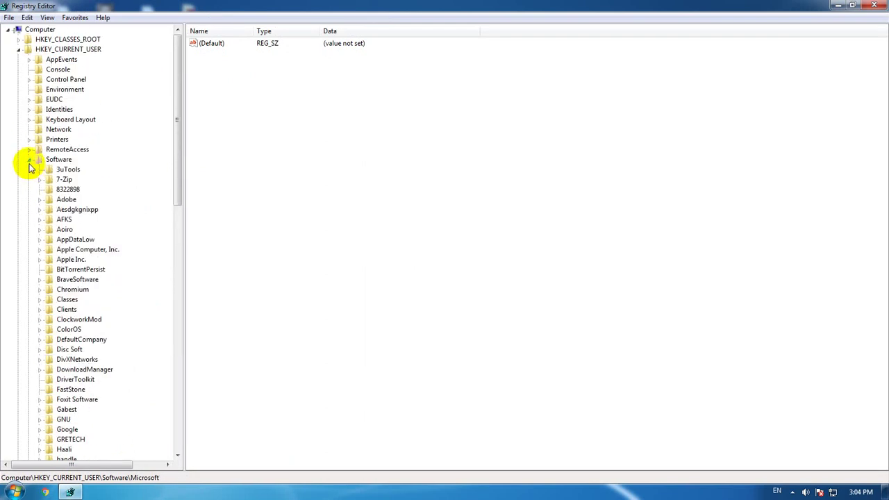
left_click(29, 161)
left_click(19, 50)
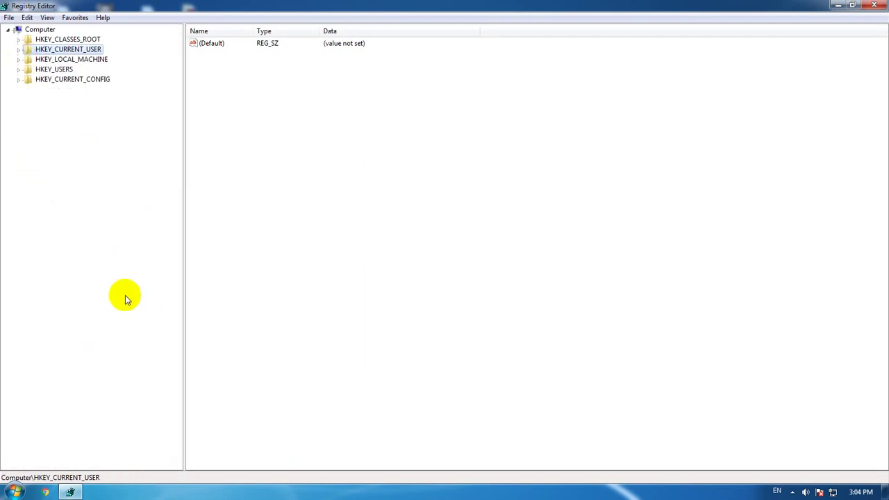
left_click(398, 173)
left_click(880, 4)
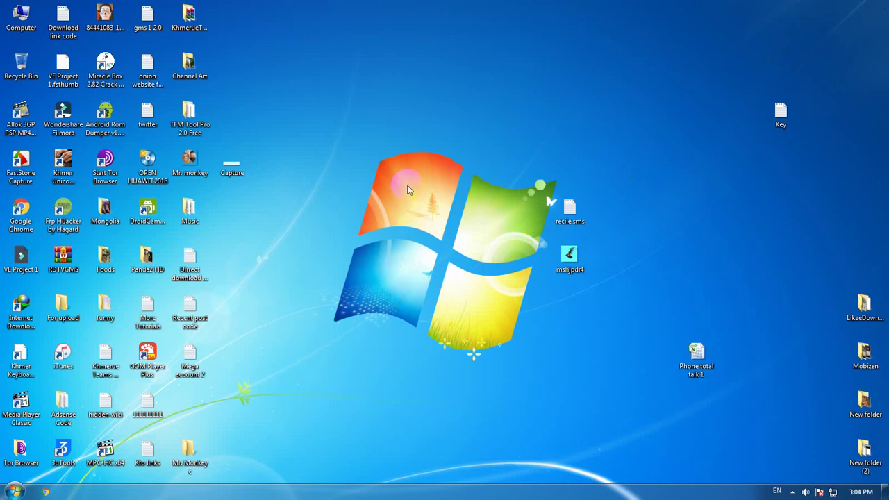
Step: Launch Microsoft Office Excel 2007 and select cell G6 in the blank workbook
left_click(14, 492)
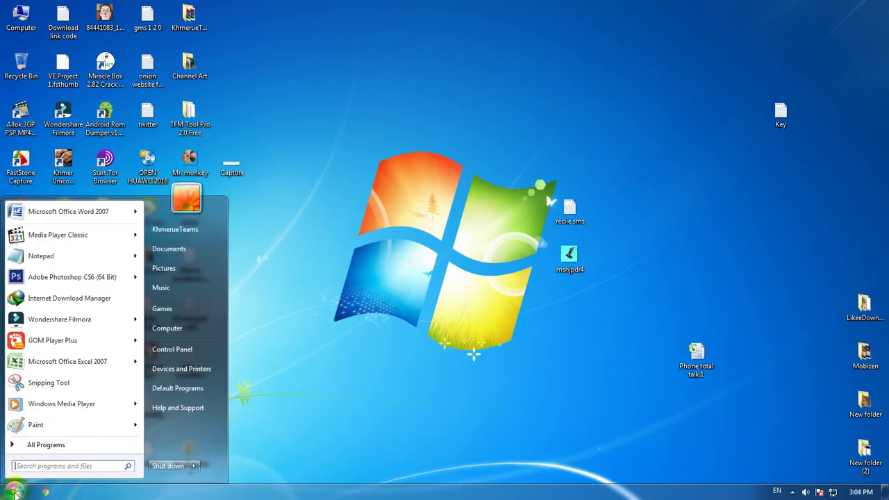
left_click(66, 362)
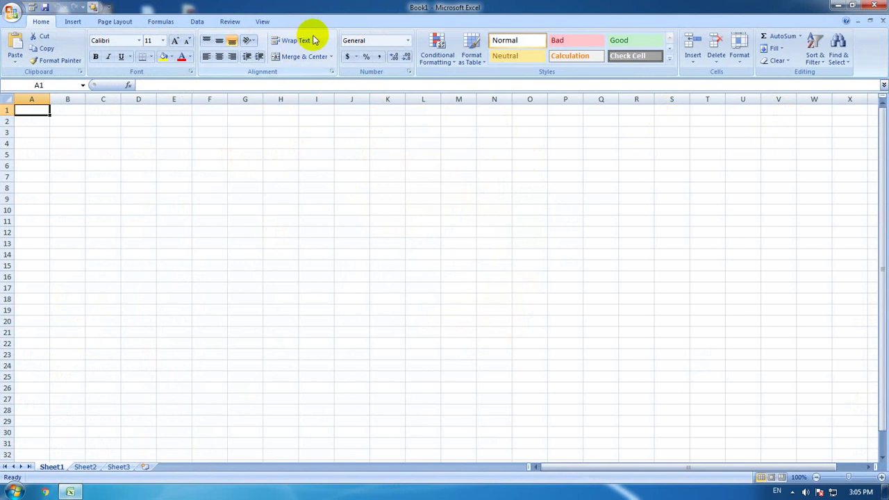
left_click(248, 167)
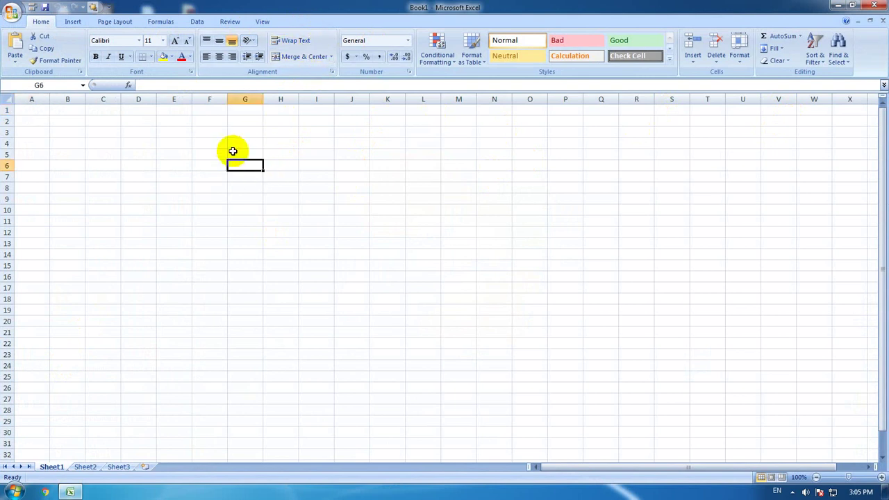
Step: Insert a rectangle shape about 3.26" wide and 1.71" high, spanning roughly cells E8 to J16
left_click(71, 21)
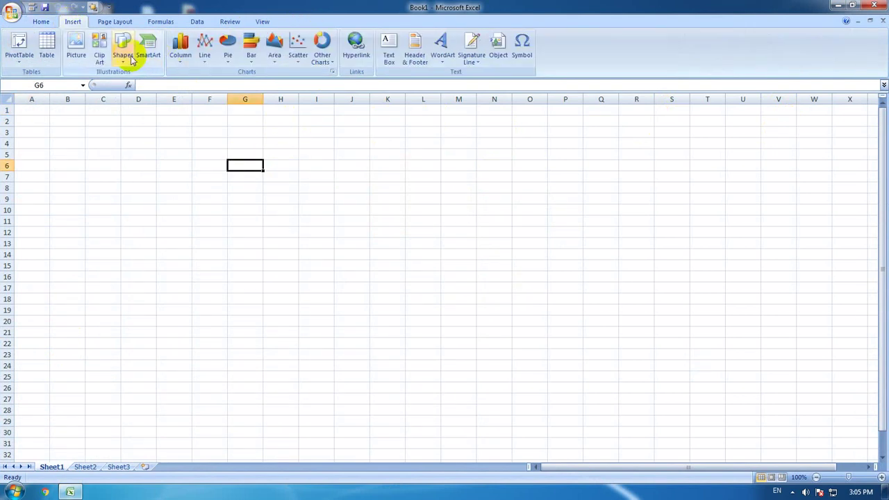
left_click(123, 52)
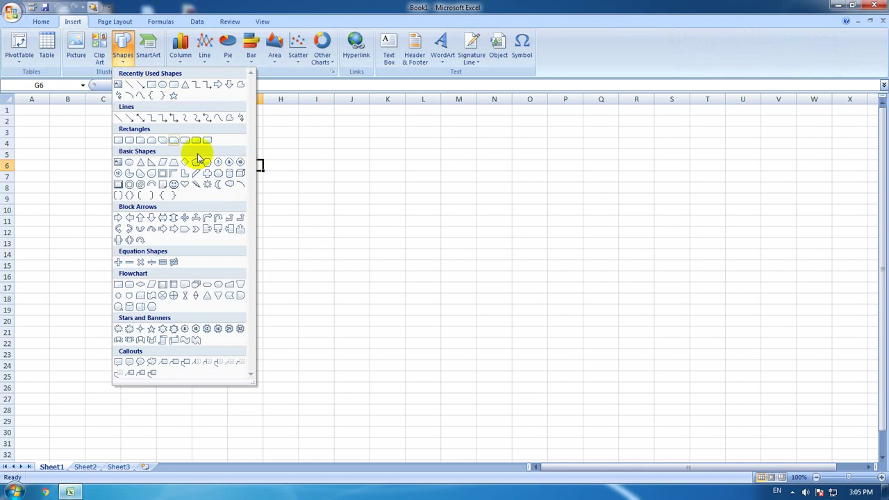
left_click(150, 84)
left_click_drag(165, 186, 341, 278)
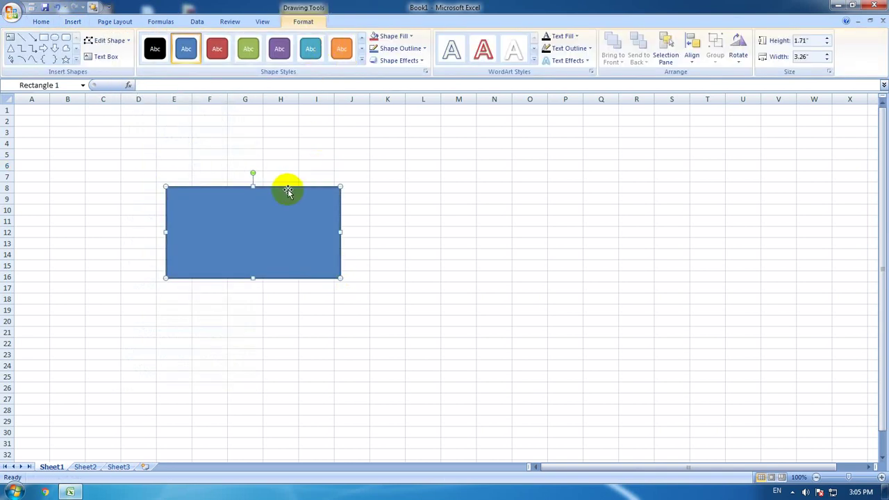
Step: Examine the Home, Insert and Page Layout commands and the rectangle's Drawing Tools formatting options
left_click(40, 22)
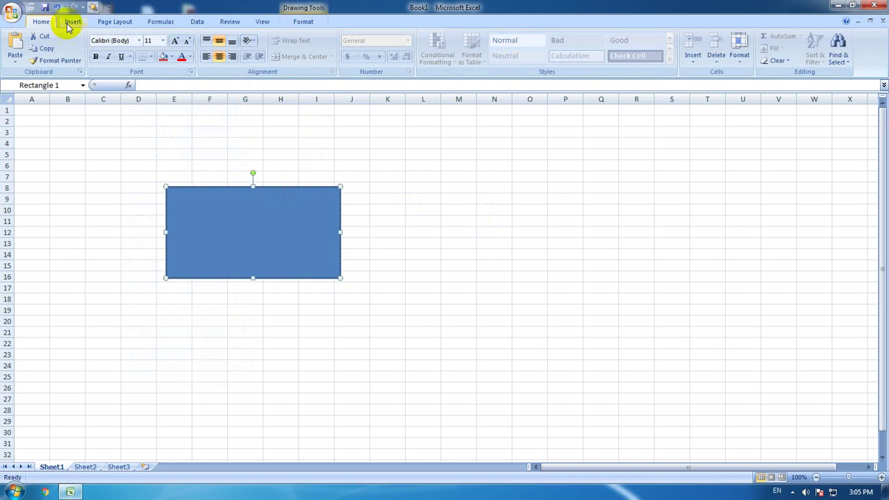
left_click(73, 23)
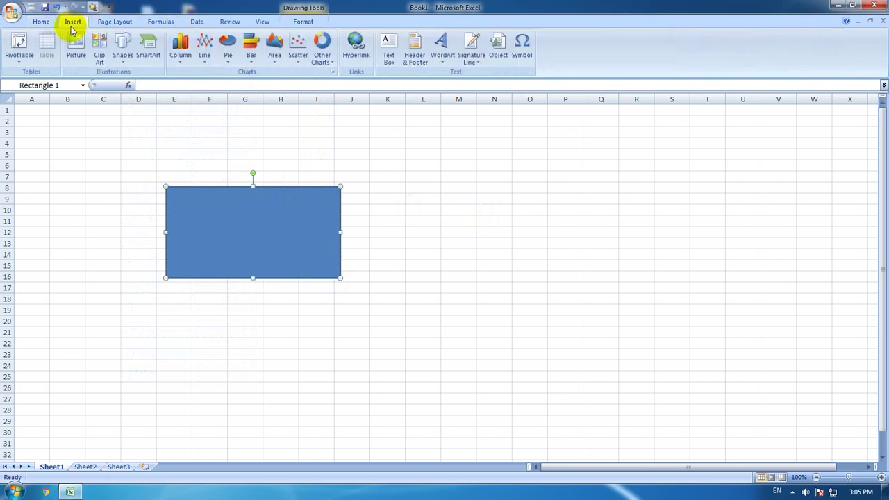
left_click(117, 22)
left_click(393, 173)
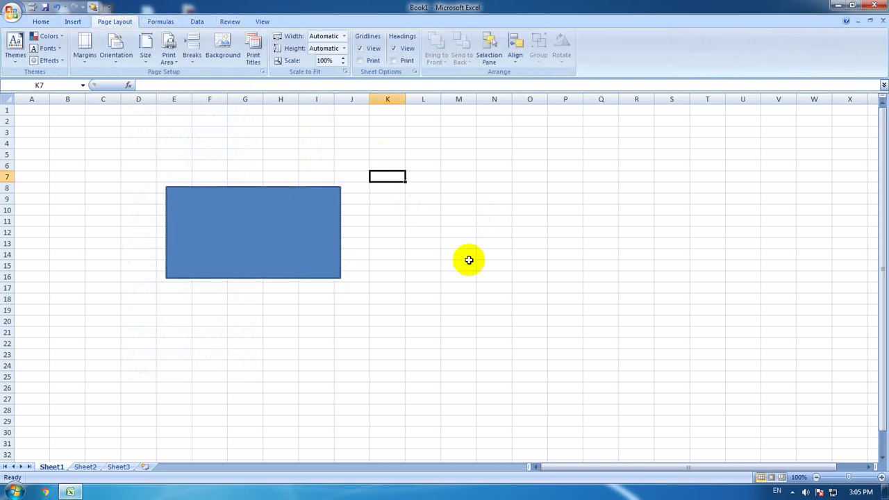
left_click(40, 22)
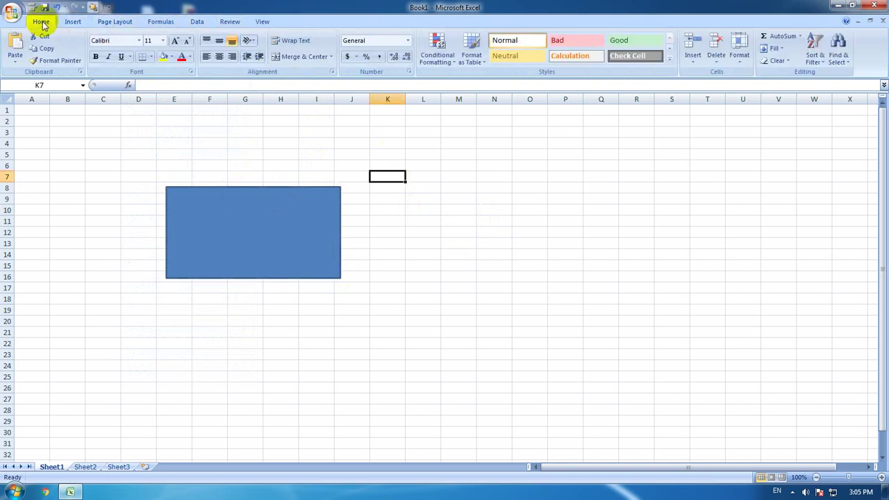
left_click(289, 143)
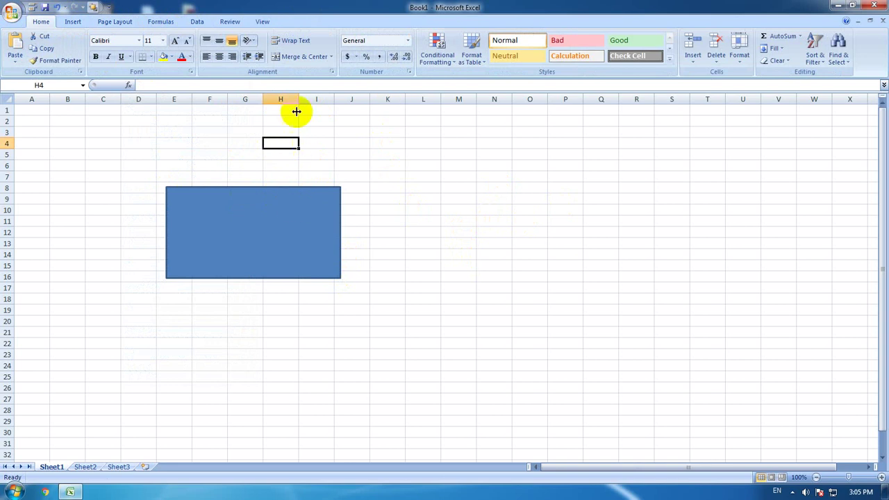
left_click(295, 223)
left_click(304, 22)
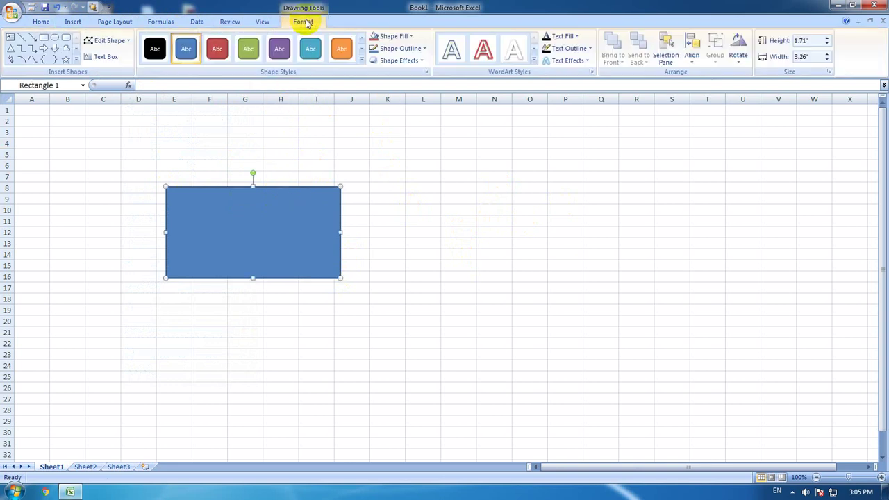
Step: Deselect the rectangle and close Excel without saving the changes to Book1
left_click(516, 212)
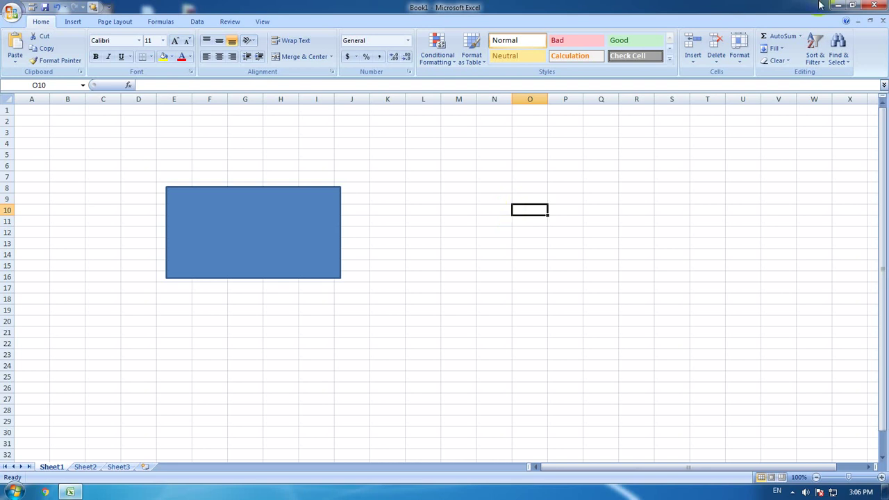
left_click(874, 5)
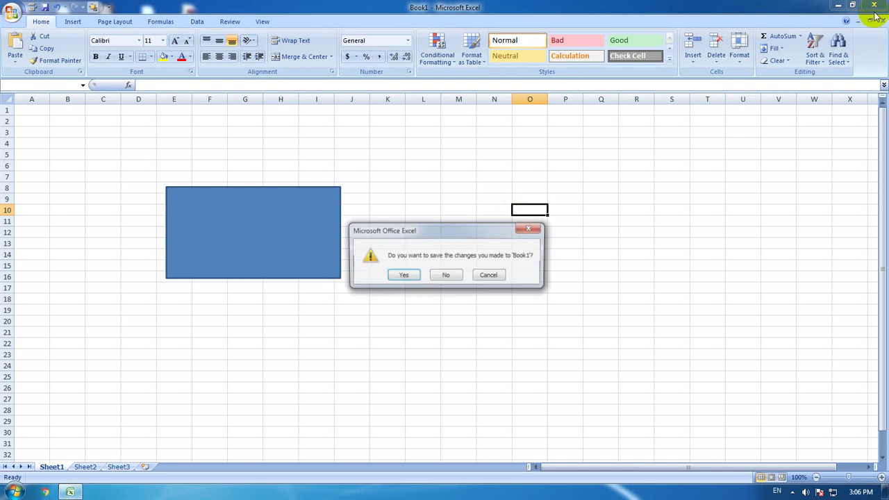
left_click(452, 275)
Step: Search Windows for regedit and open the Registry Editor
left_click(15, 491)
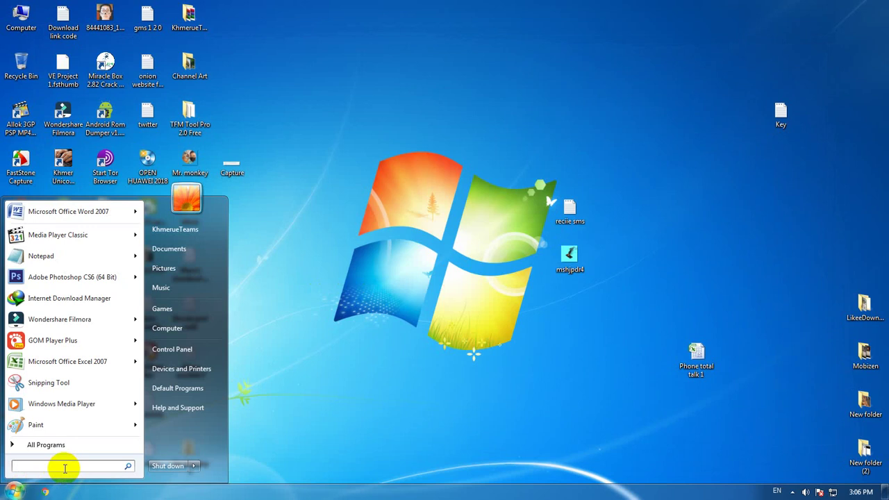
type("re")
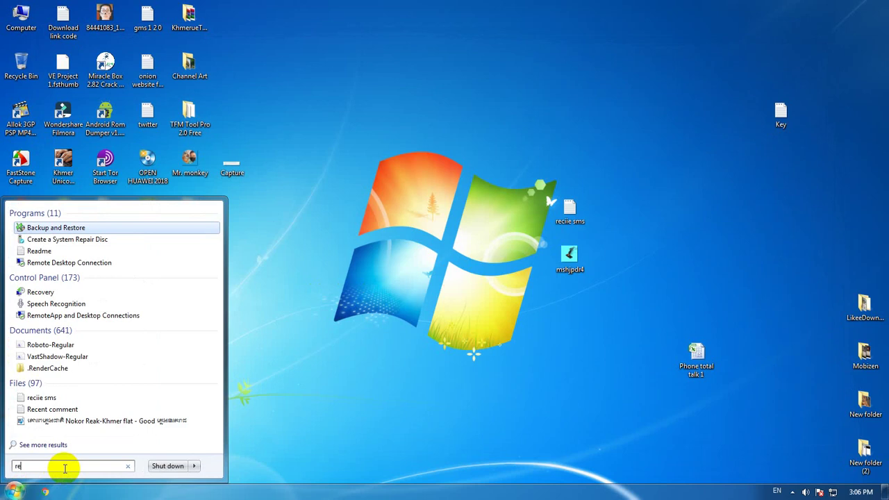
type("g")
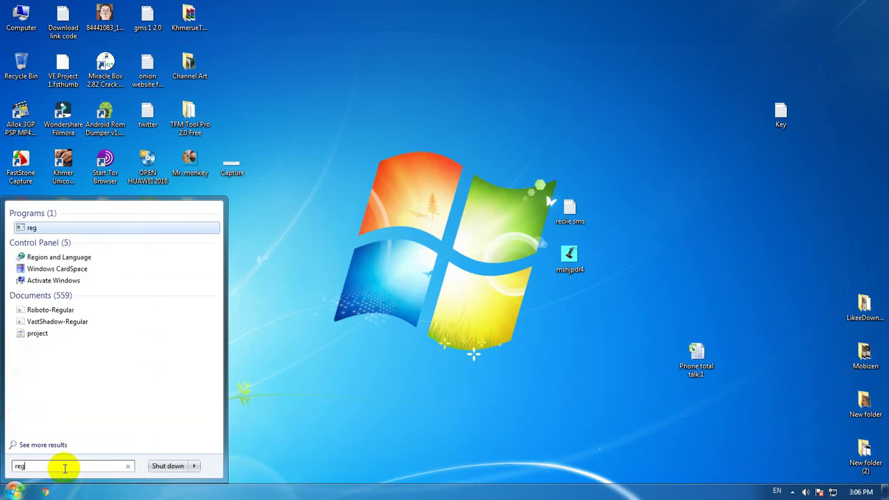
type("edit")
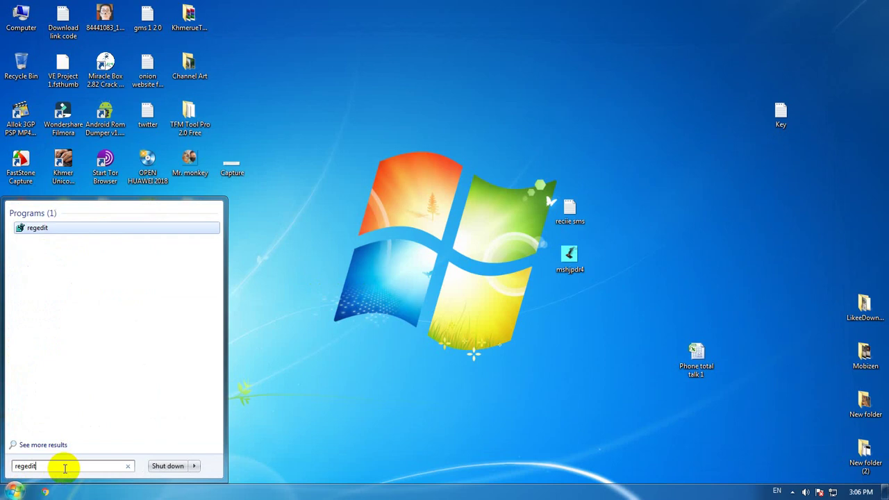
left_click(41, 233)
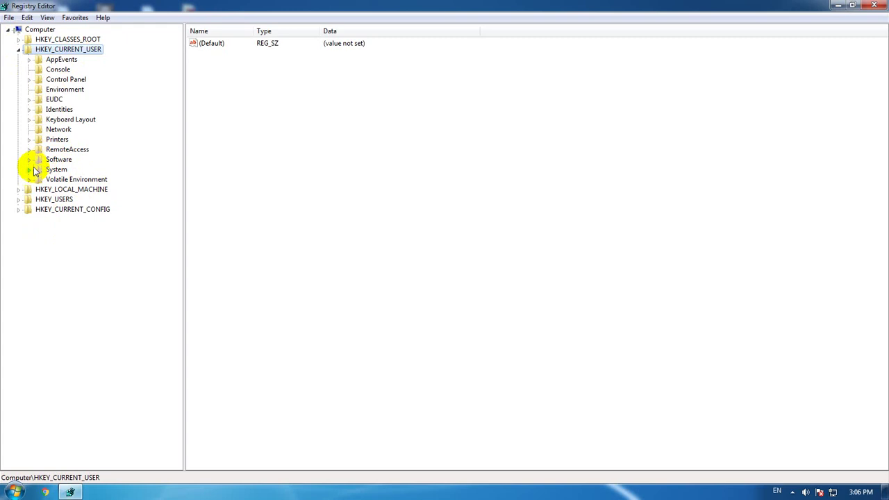
Step: Expand the Software key under HKEY_CURRENT_USER down through Microsoft and Office
left_click(29, 160)
scroll(136, 185, "down", 3)
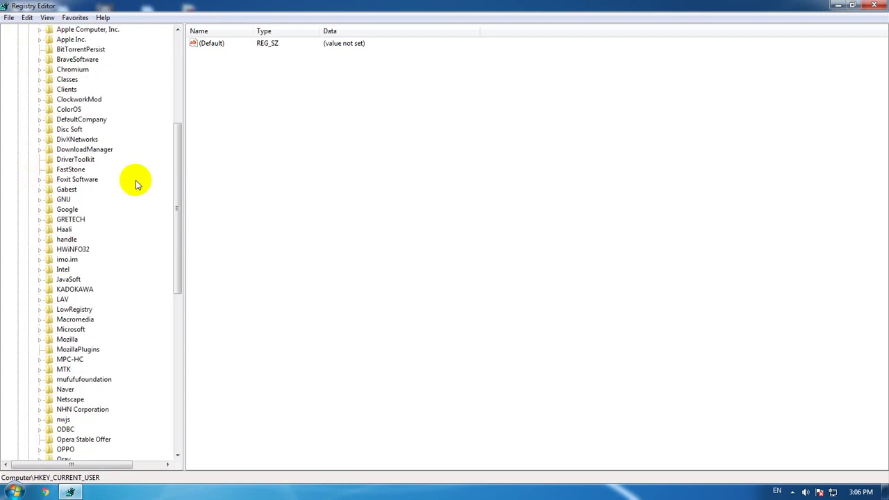
scroll(136, 185, "down", 2)
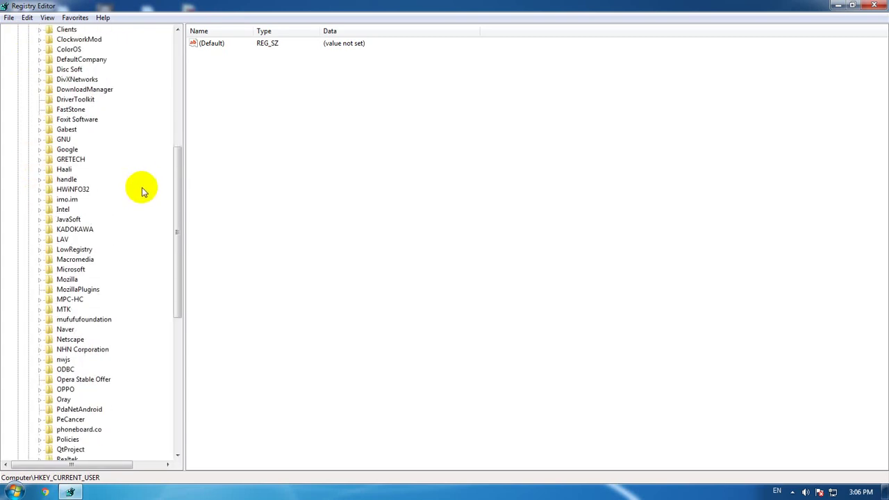
left_click(40, 269)
scroll(80, 221, "down", 3)
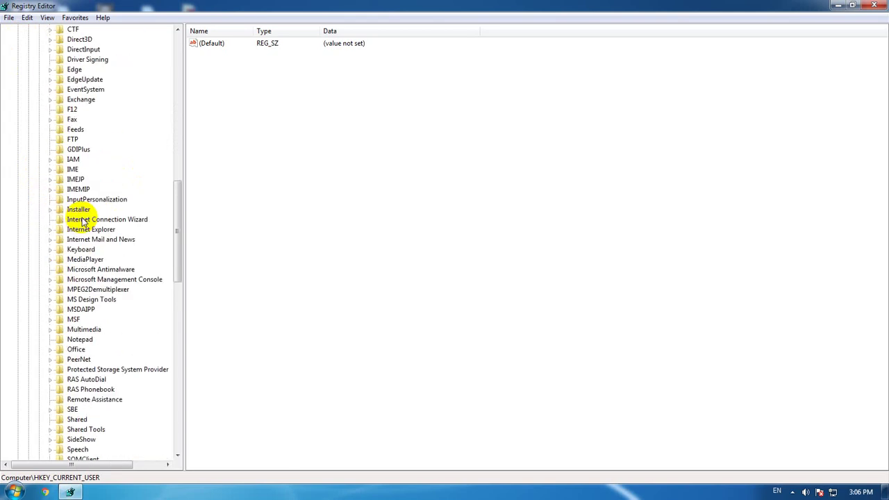
left_click(50, 349)
scroll(107, 351, "down", 2)
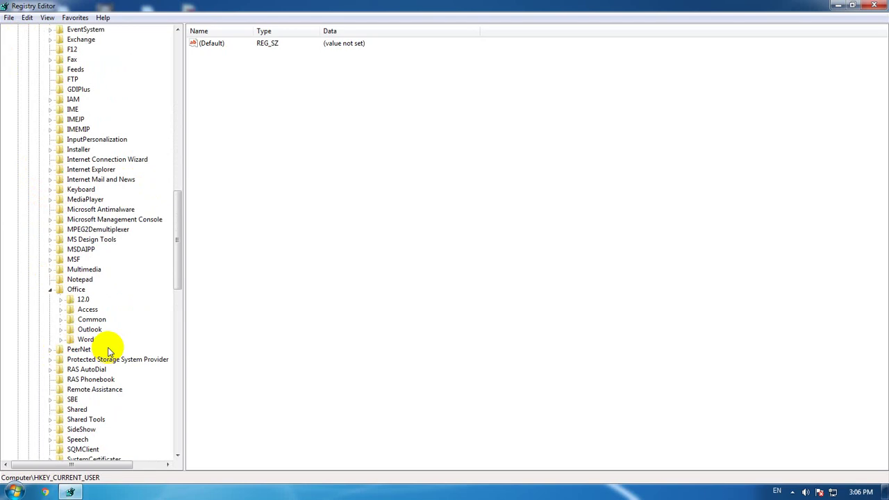
Step: Expand the 12.0 key under Office and view the values stored in its Excel key
left_click(80, 300)
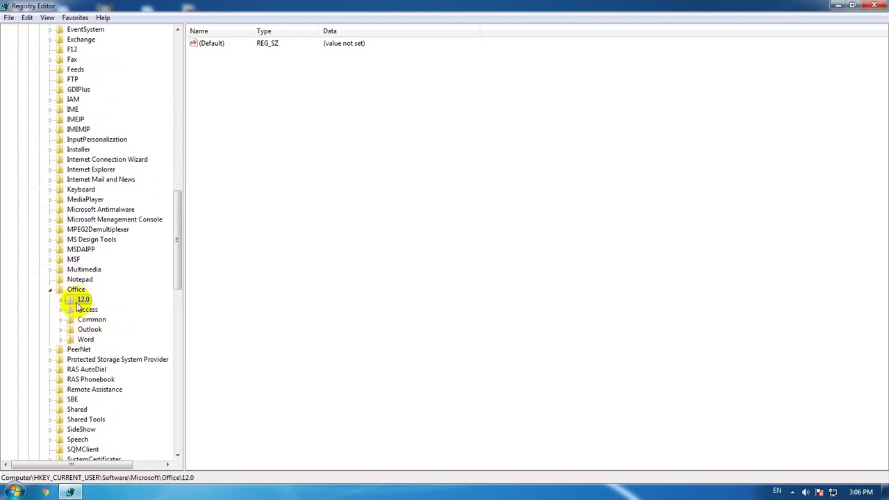
left_click(62, 301)
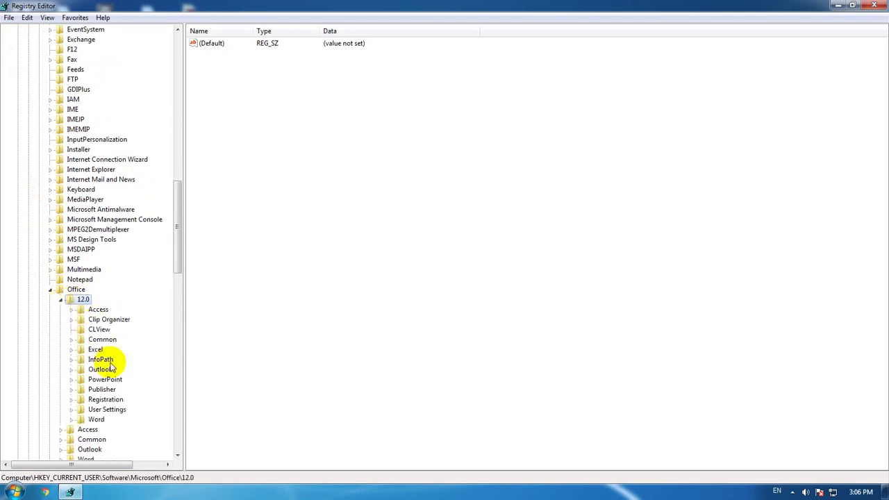
left_click(95, 349)
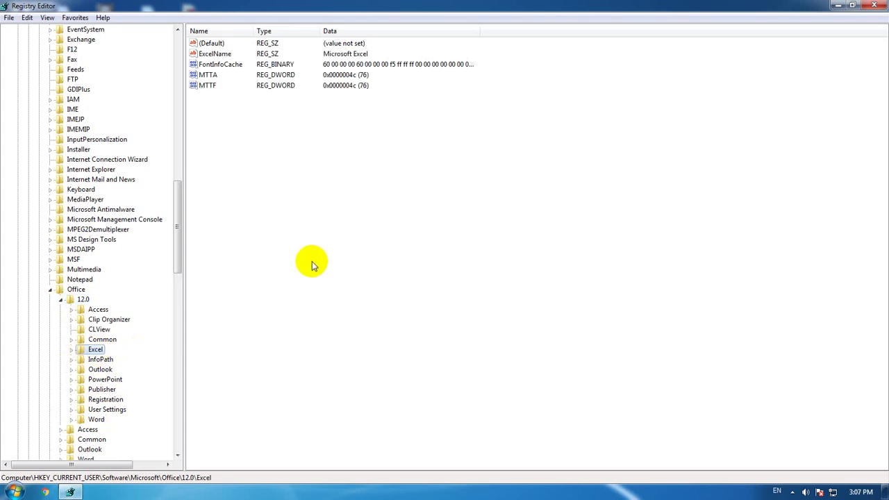
left_click(326, 42)
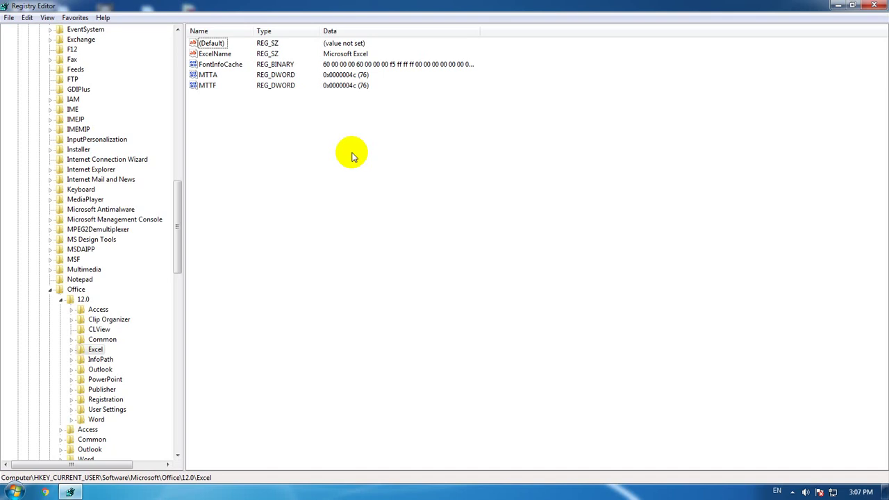
Step: Launch Microsoft Office Excel 2007 to check its blank workbook and switch back to the Registry Editor
left_click(14, 492)
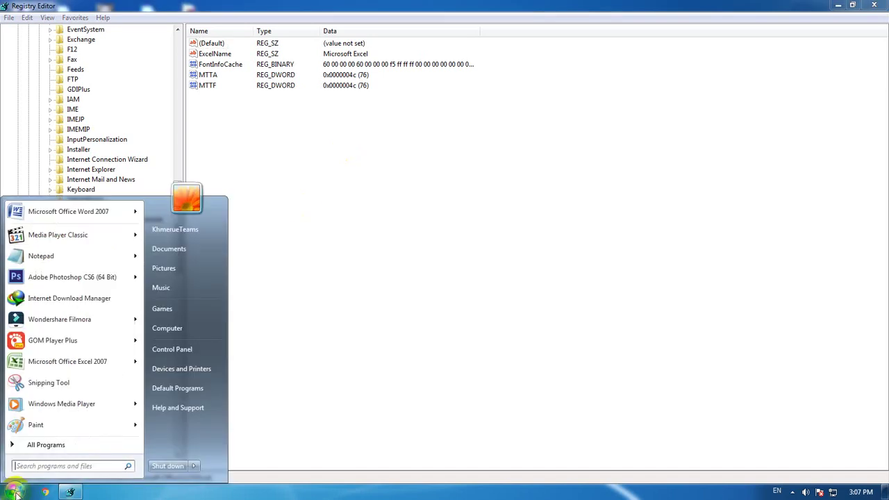
left_click(63, 362)
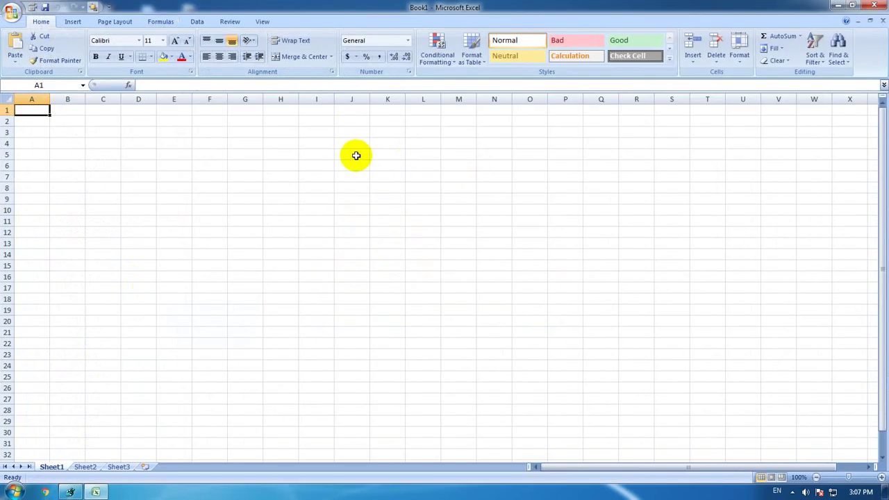
left_click(244, 176)
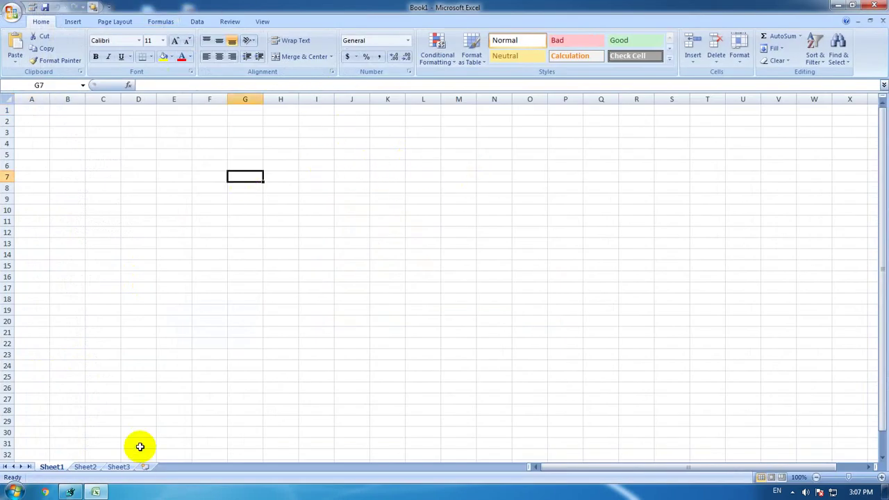
left_click(74, 492)
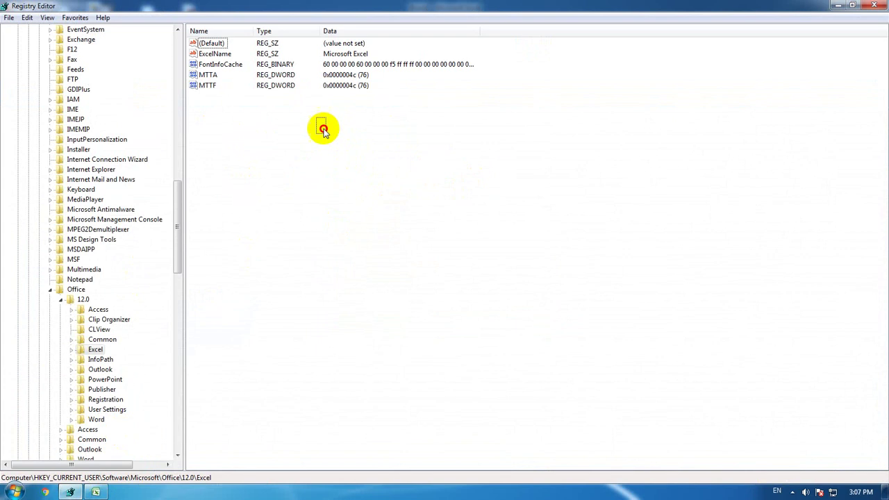